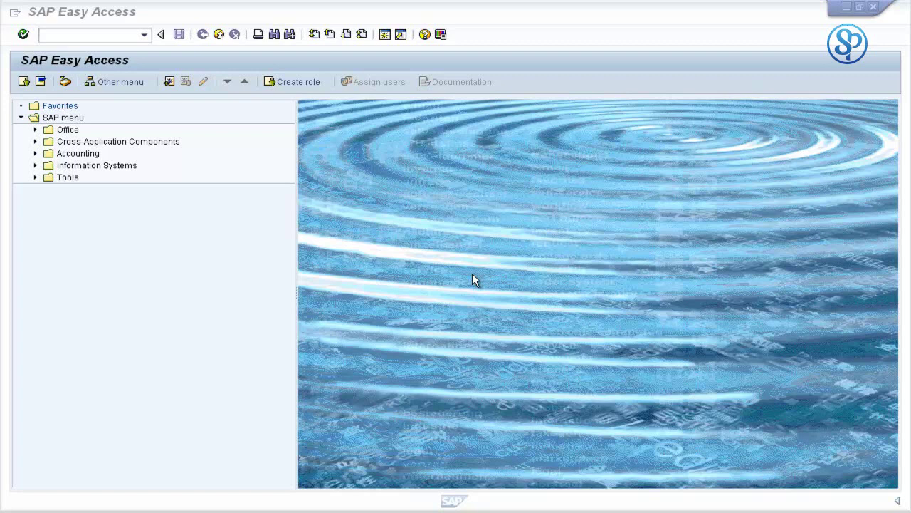
Open transaction SE38 and execute the program RSLDAPSYNC_USER.
click(111, 35)
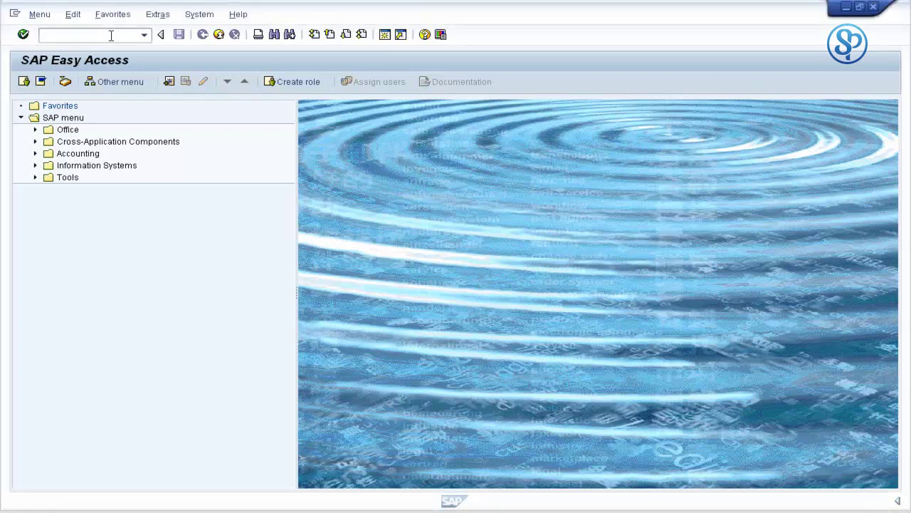
text(se38)
key(Return)
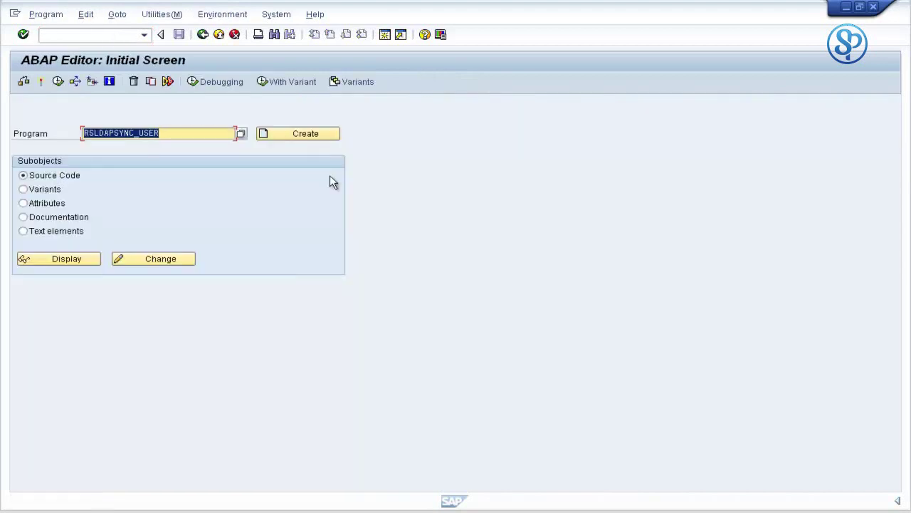
click(58, 82)
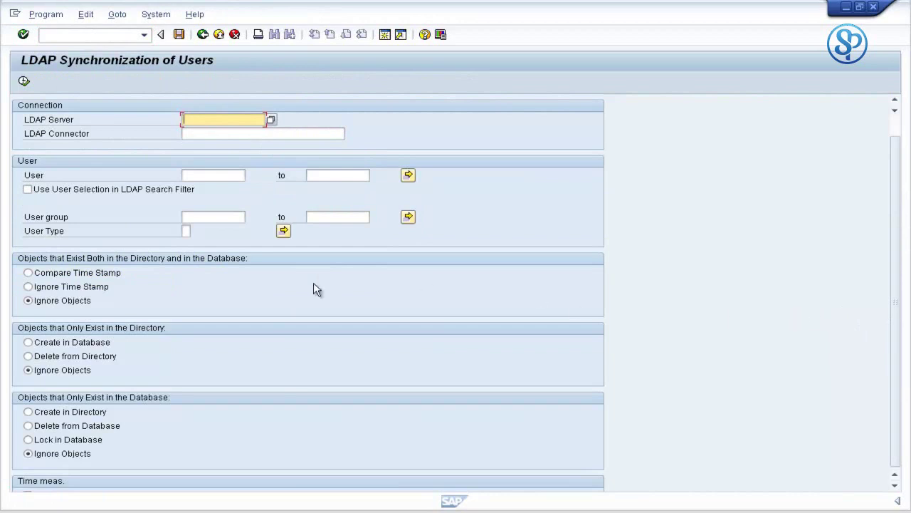
Select Compare Time Stamp for objects existing in both directory and database, and Create in Database for directory-only objects.
click(102, 277)
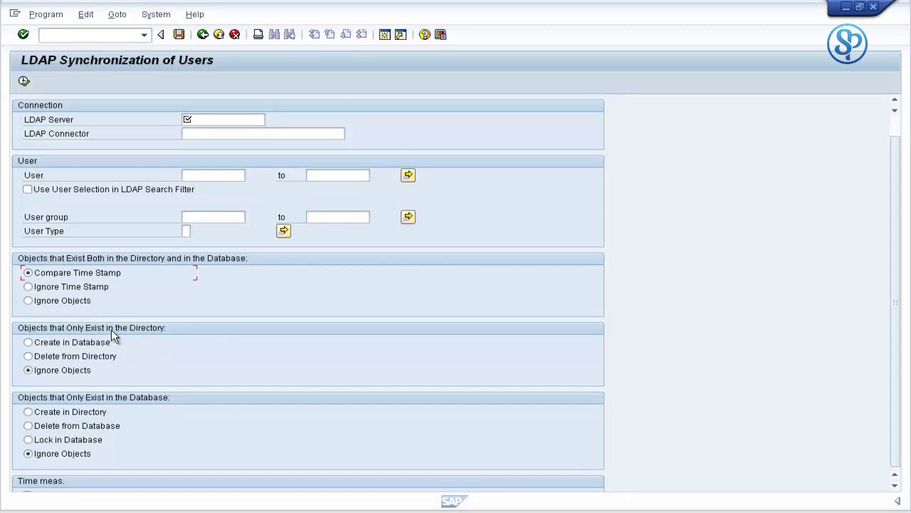
click(100, 342)
Set the LDAP server to HDS_LDAP and the LDAP connector to LDAP_DEVDC03.
click(220, 119)
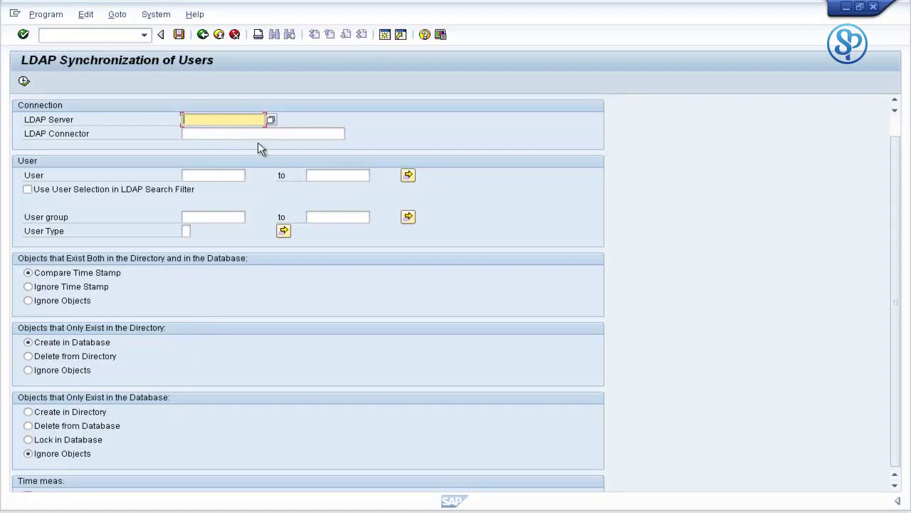
text(H)
key(Down)
key(Return)
key(Tab)
text(L)
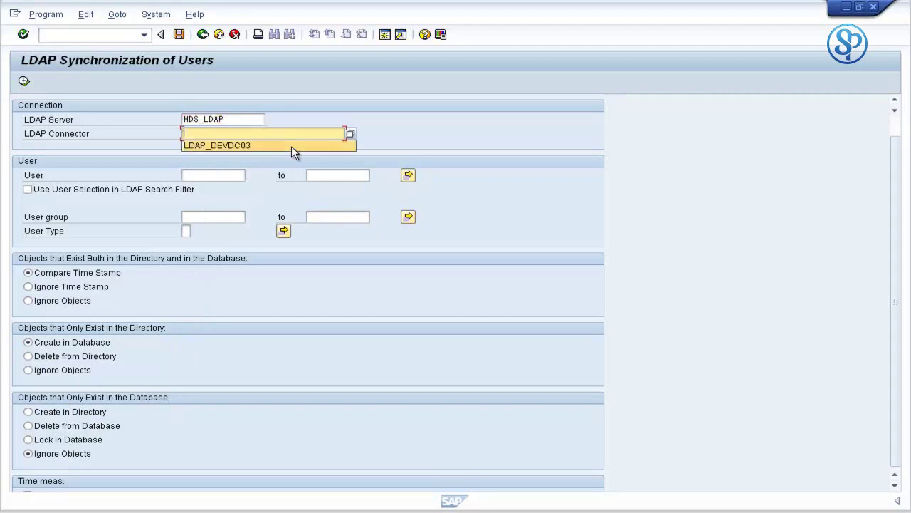
key(Down)
key(Return)
View the multiple selection dialog for the User field and close it without entering any values.
click(227, 184)
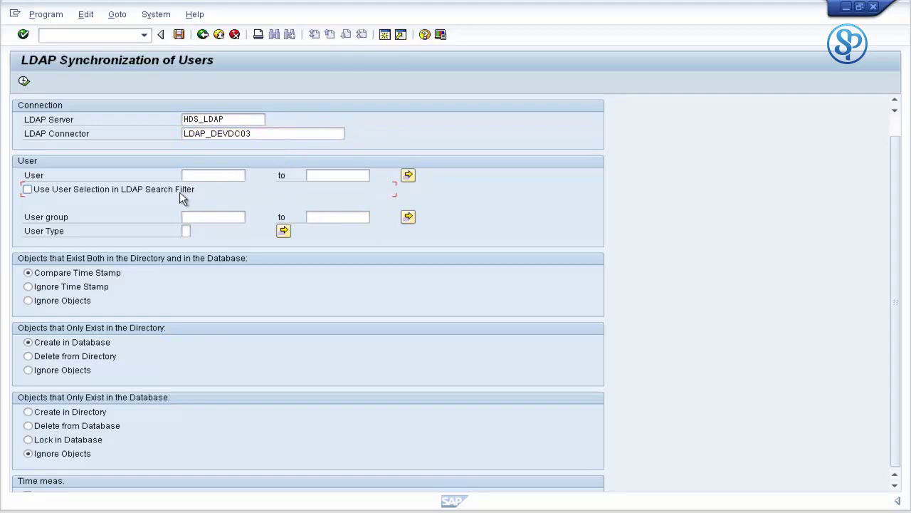
click(205, 176)
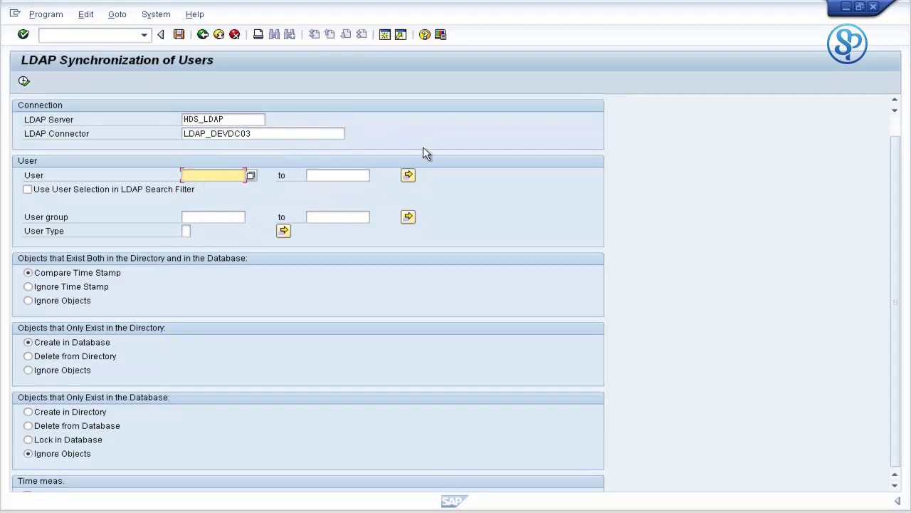
click(408, 175)
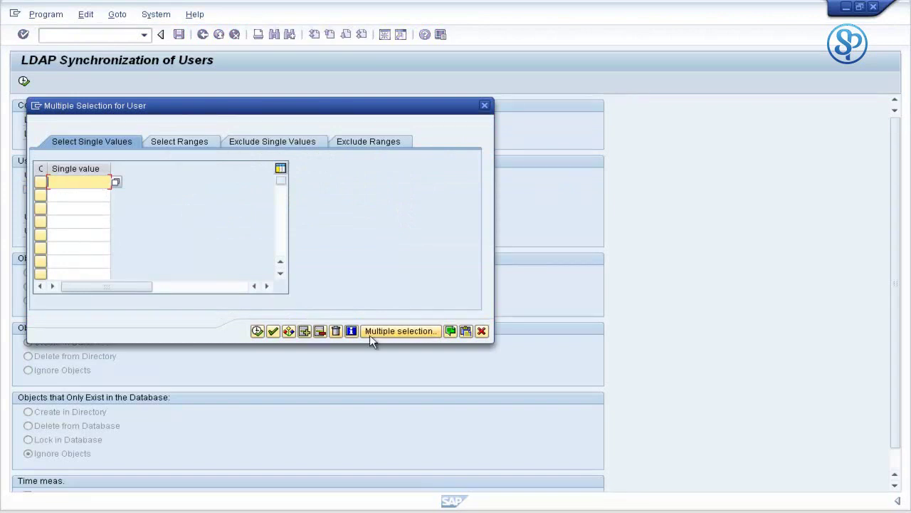
click(482, 332)
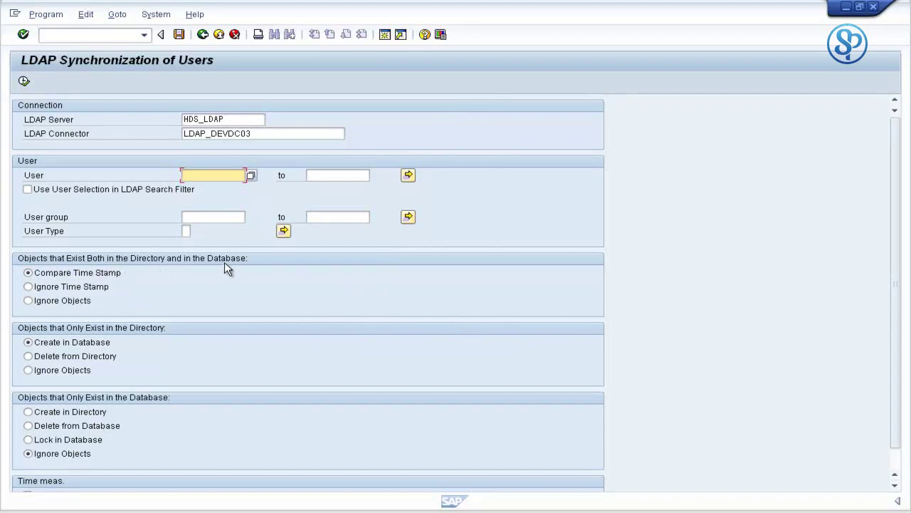
Select Create in Database for directory-only objects, leave the synchronization form and execute RSLDAPSYNC_USER again.
click(78, 344)
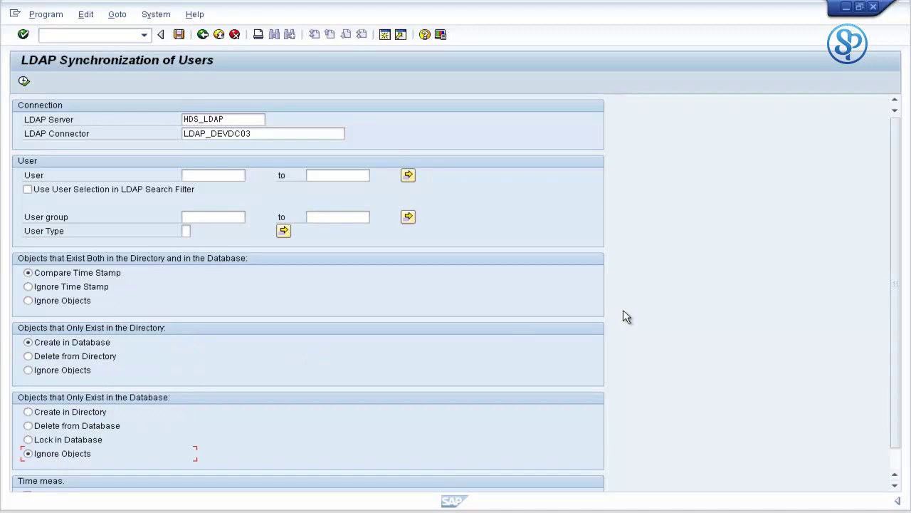
click(207, 41)
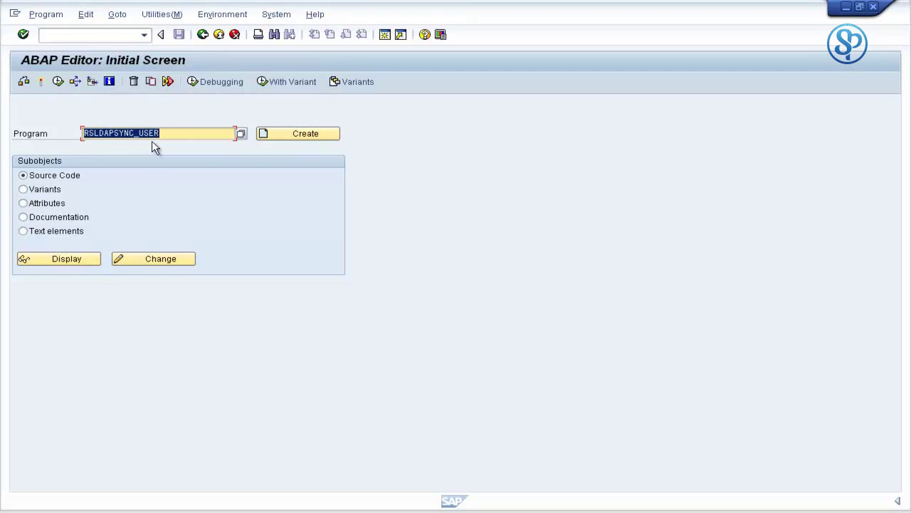
click(63, 85)
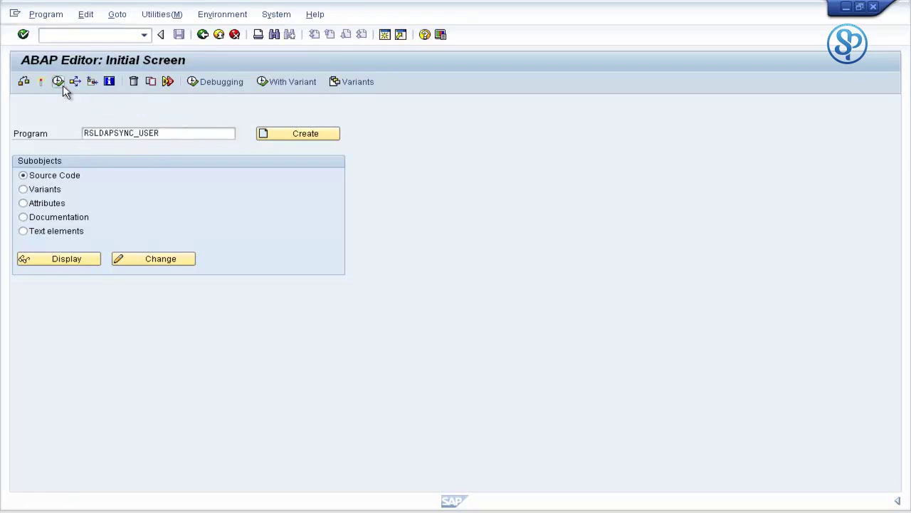
Fill in LDAP server HDS_LDAP and connector LDAP_DEVDC03, and select Compare Time Stamp for objects existing in both directory and database.
text(HDS_LDAP)
key(Return)
key(Tab)
text(LDAP_DEVDC03)
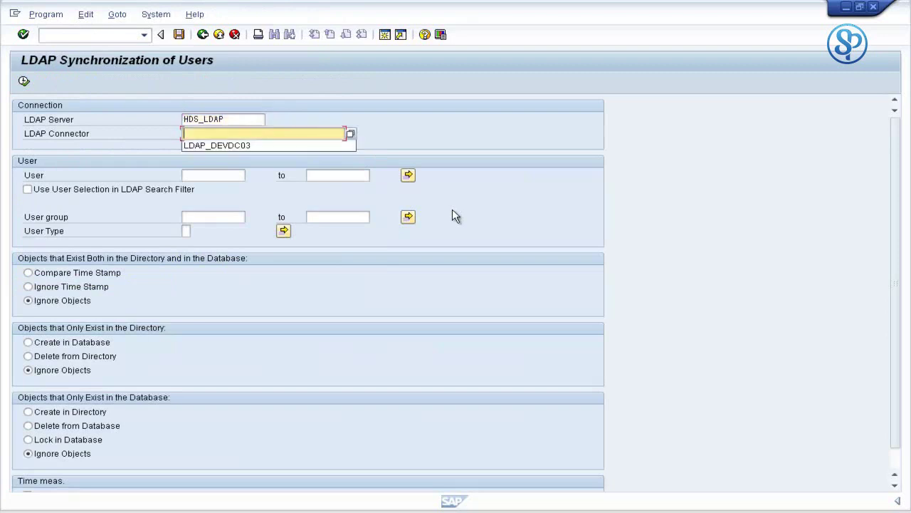
key(Return)
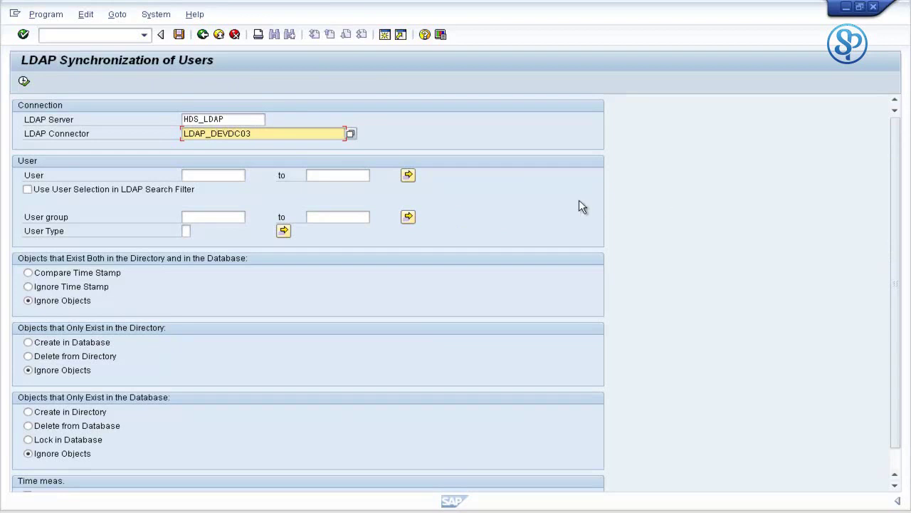
click(221, 173)
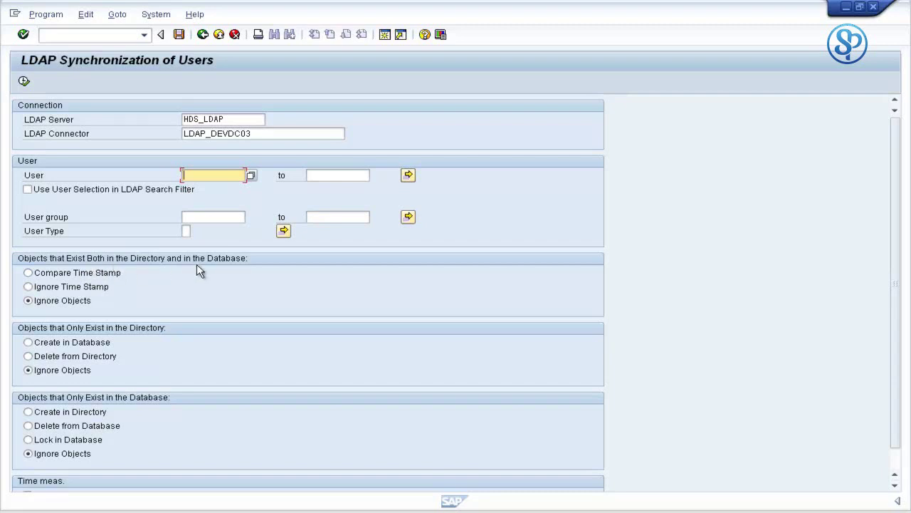
click(95, 276)
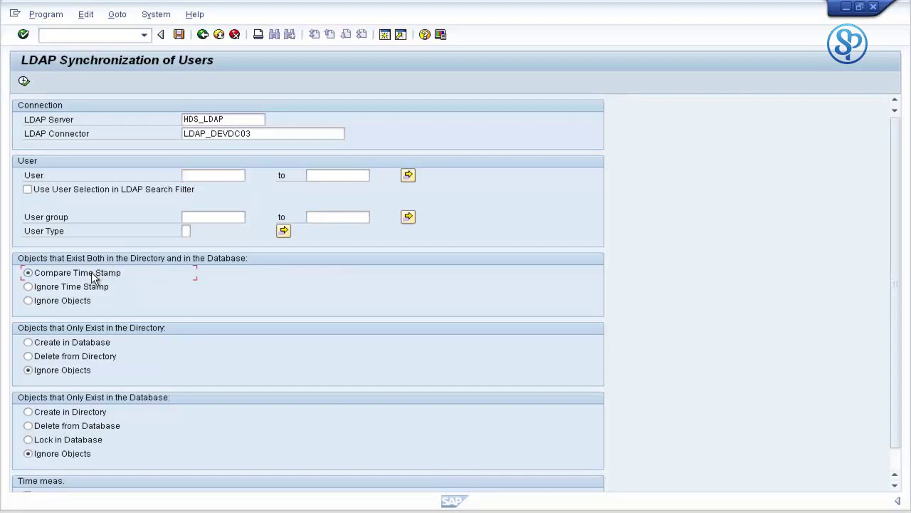
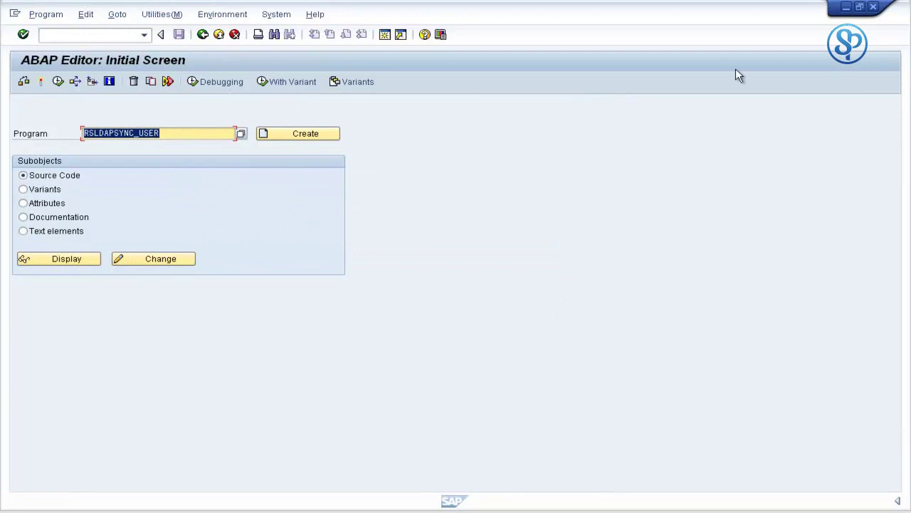
Execute RSLDAPSYNC_USER again and enter HDS_LDAP as the LDAP server and LDAP_DEVDC03 as the LDAP connector.
click(59, 82)
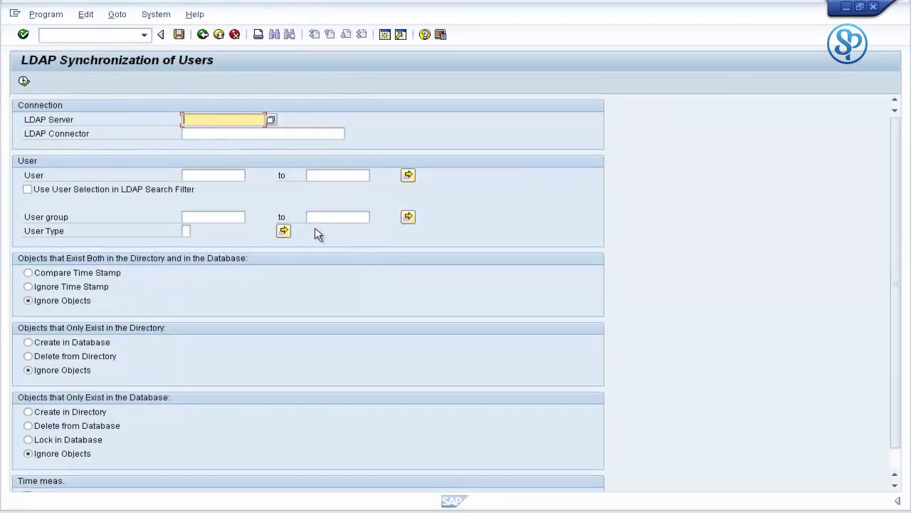
text(H)
key(Down)
key(Return)
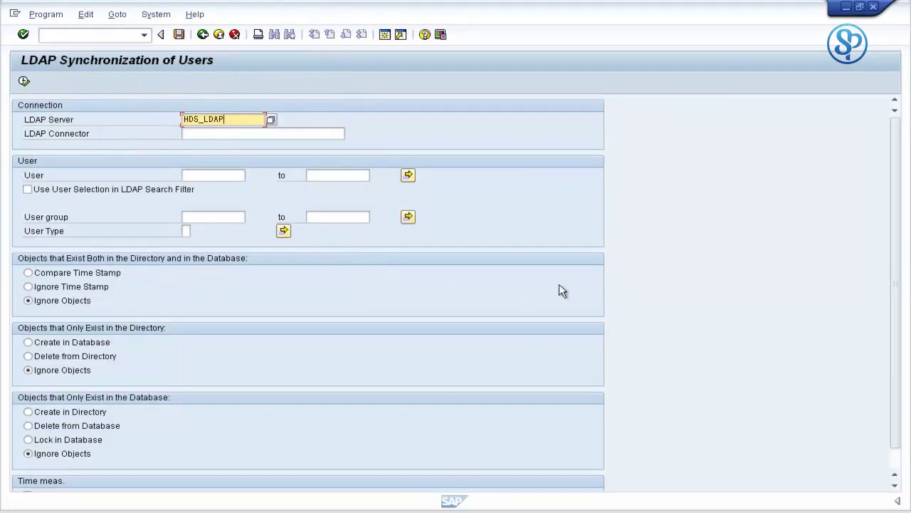
key(Tab)
text(L)
key(Down)
key(Return)
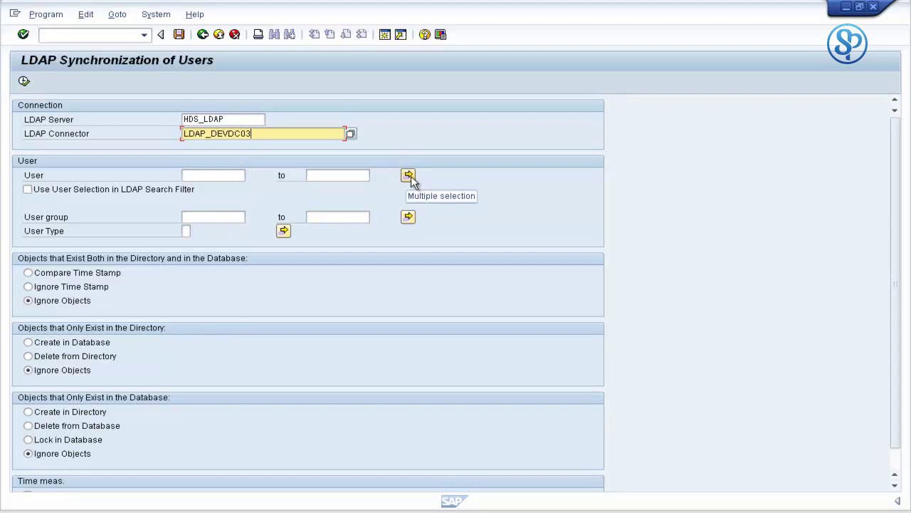
Select Compare Time Stamp for objects in both systems and Ignore Objects for directory-only objects, and return to the ABAP Editor.
click(113, 276)
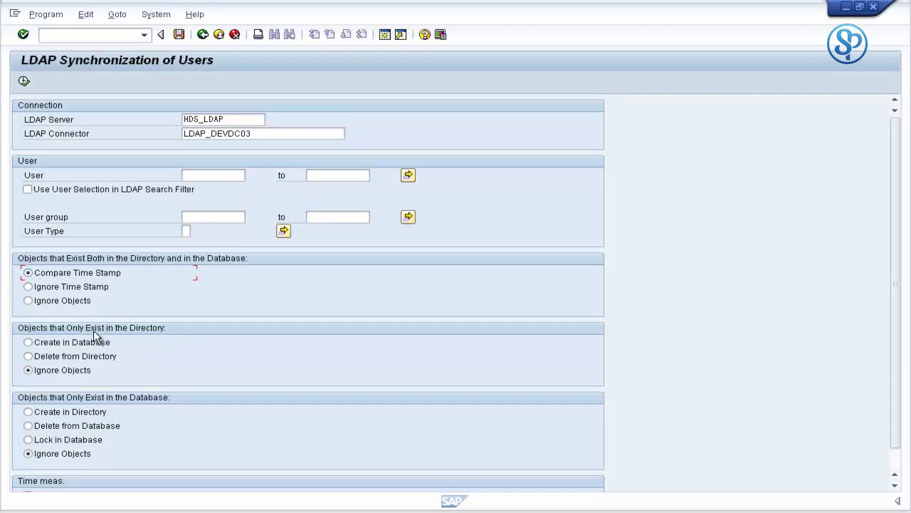
click(78, 372)
click(203, 35)
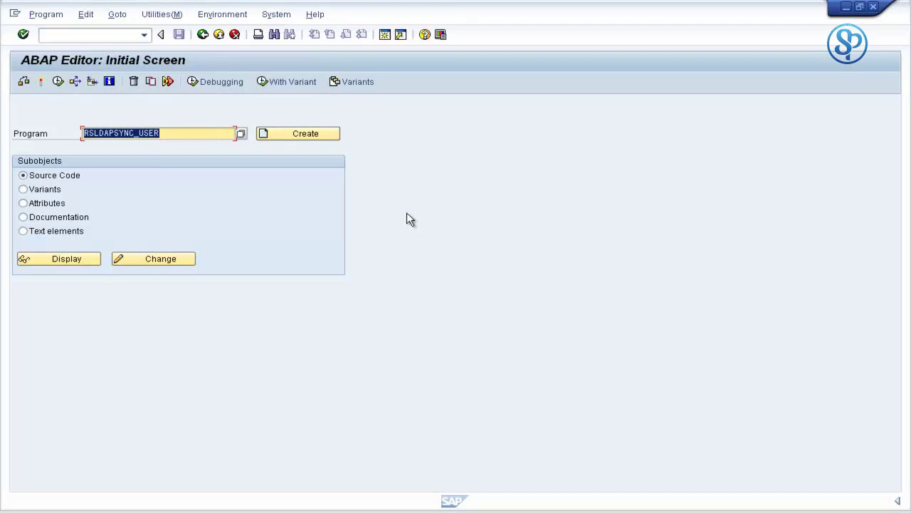
Restart RSLDAPSYNC_USER with LDAP server HDS_LDAP and LDAP connector LDAP_DEVDC03.
drag(199, 134, 44, 152)
key(shift+Tab)
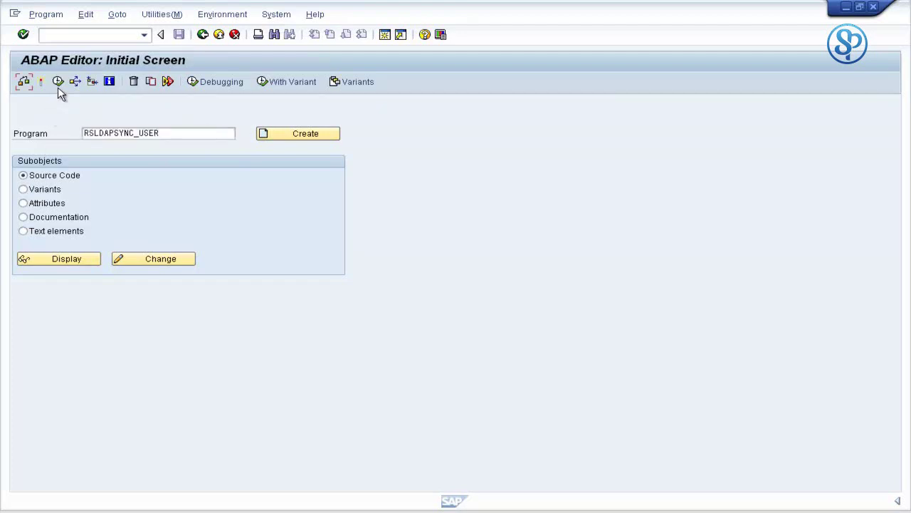
click(58, 87)
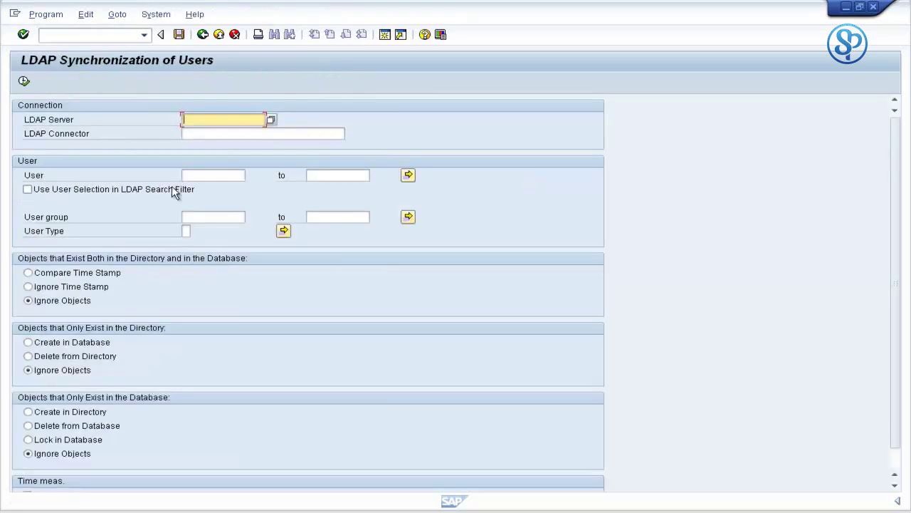
text(HDS_LDAP)
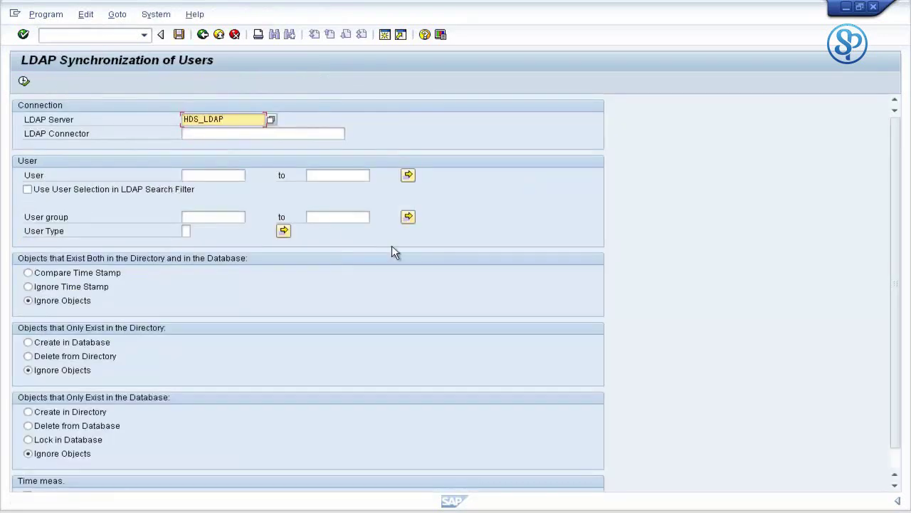
key(Tab)
key(Down)
key(Return)
key(Tab)
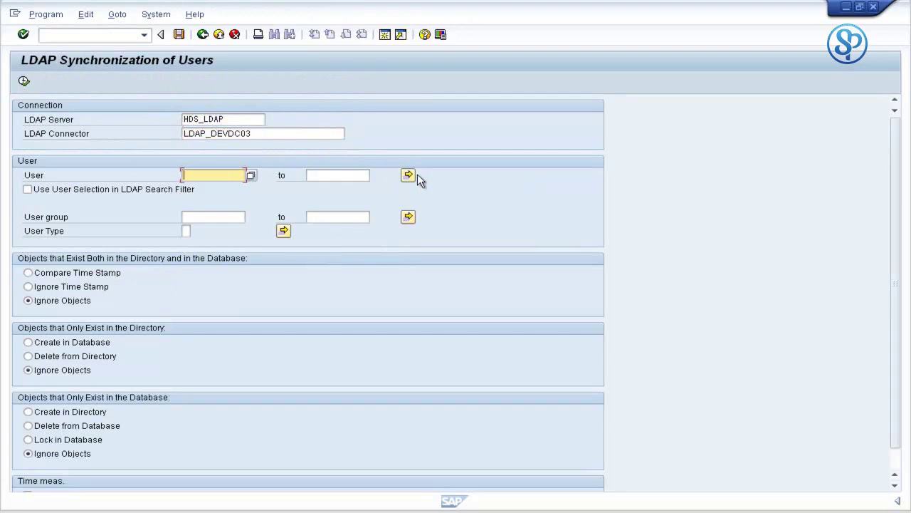
Choose Compare Time Stamp for objects existing in both systems, keep Ignore Objects for directory-only ones, and leave the synchronization form.
click(82, 268)
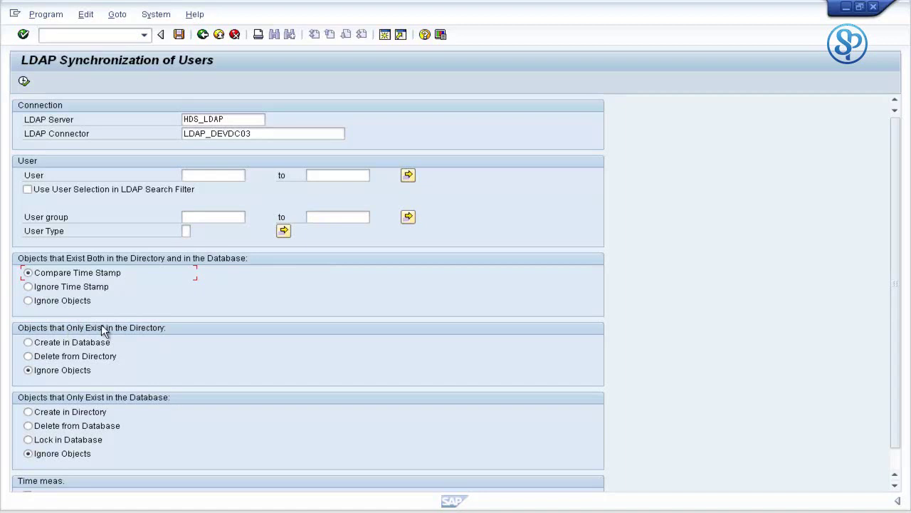
click(65, 371)
click(202, 34)
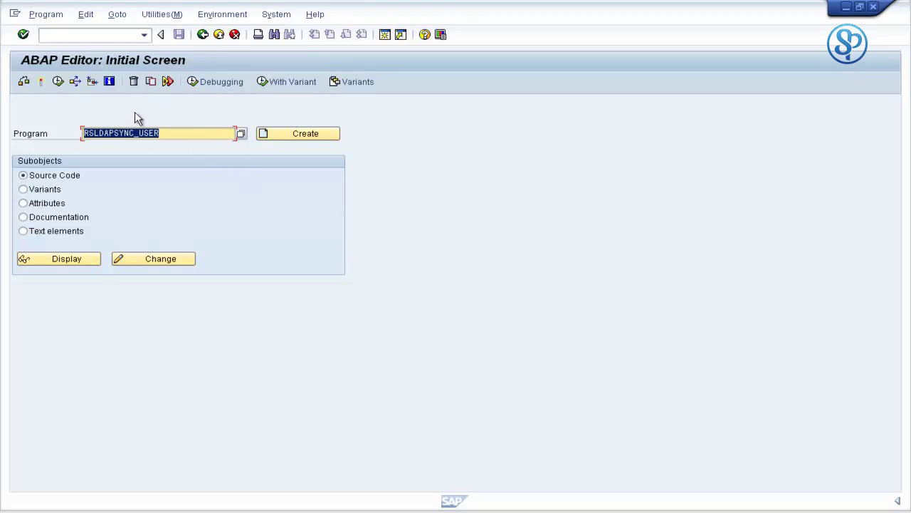
Execute RSLDAPSYNC_USER once more and select Compare Time Stamp for objects existing in both directory and database.
click(58, 81)
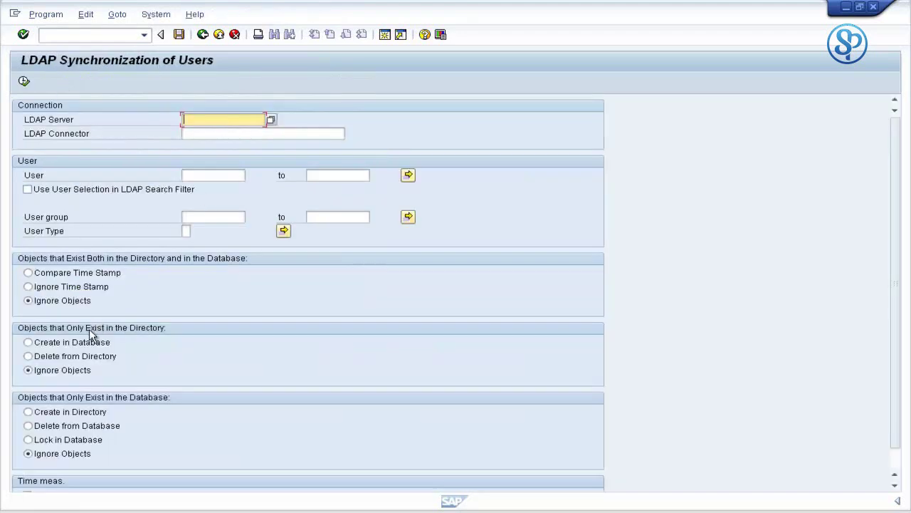
click(78, 276)
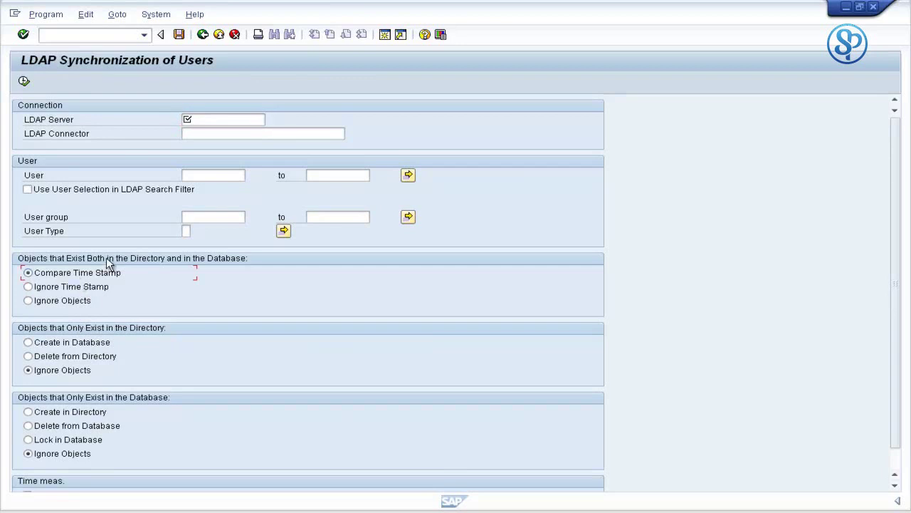